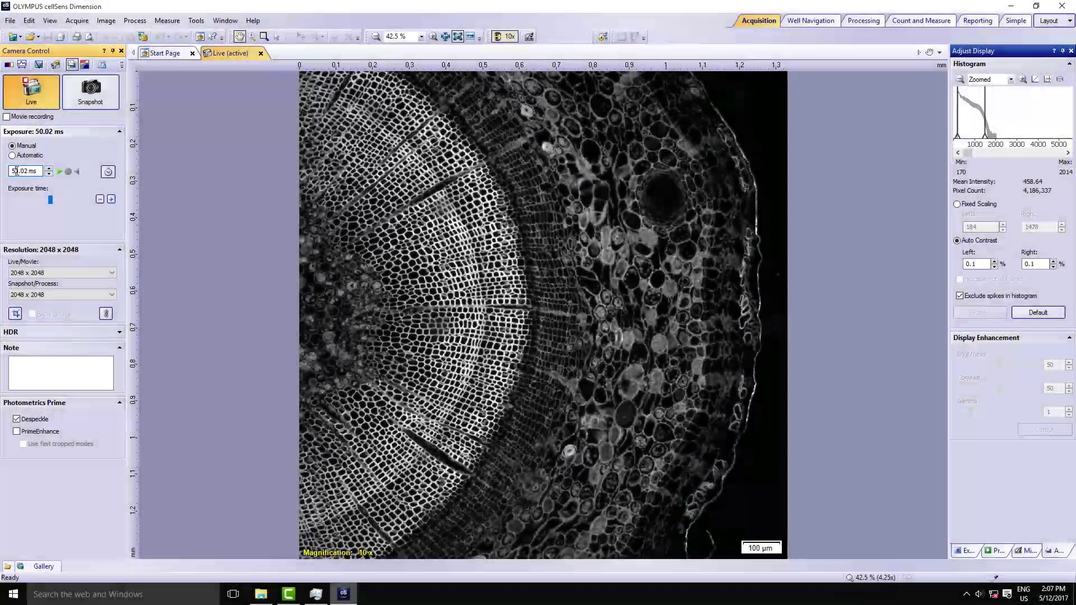
- Set the live camera's manual exposure time to 200 ms
double_click(16, 171)
text(20)
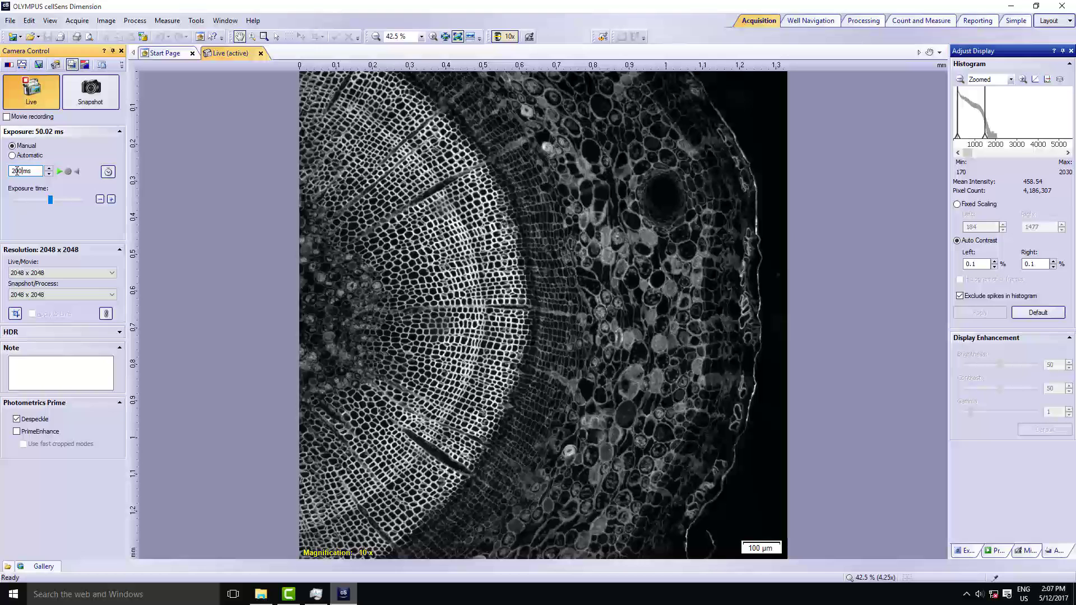
text(0)
key(Return)
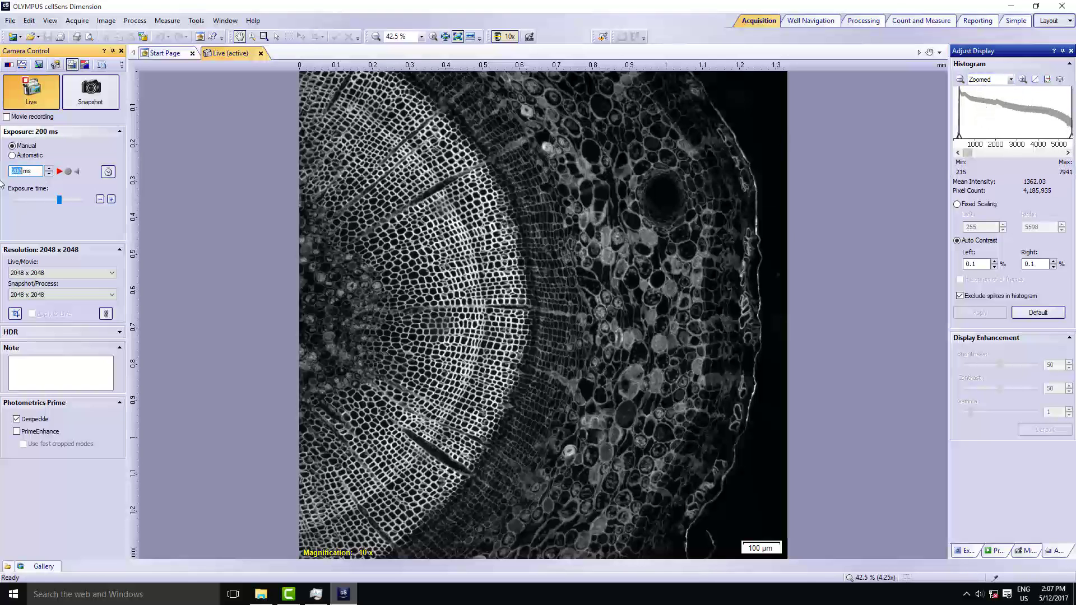
- Try a live exposure time of about 2 ms and return the exposure to 50 ms
key(Return)
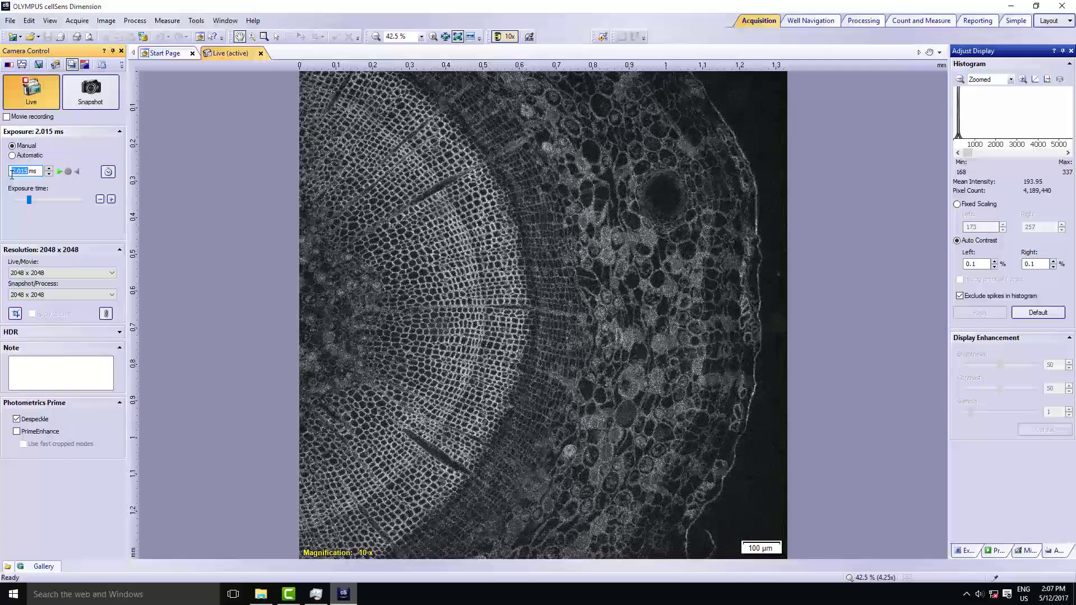
text(50)
key(Return)
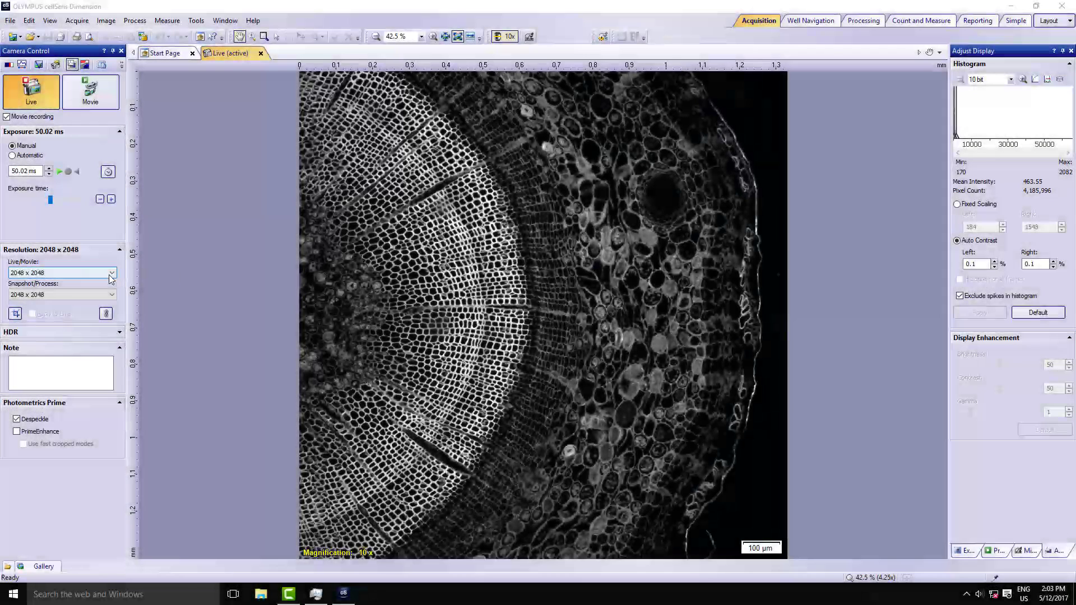
- Set both the Live/Movie and Snapshot/Process resolutions to 1024 x 1024 (Binning 2x2)
click(111, 274)
click(109, 283)
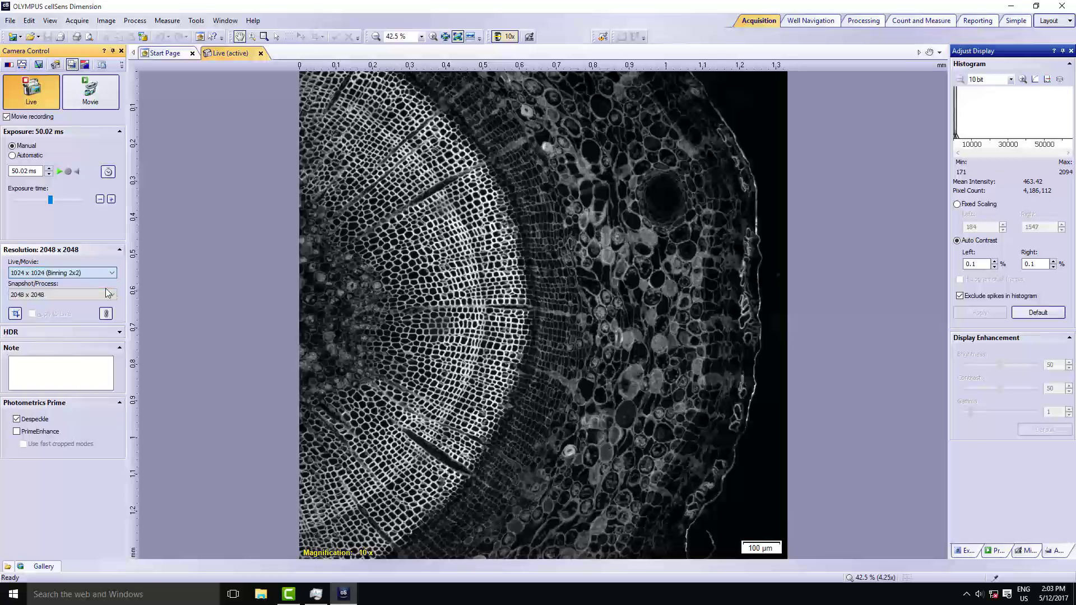
click(108, 293)
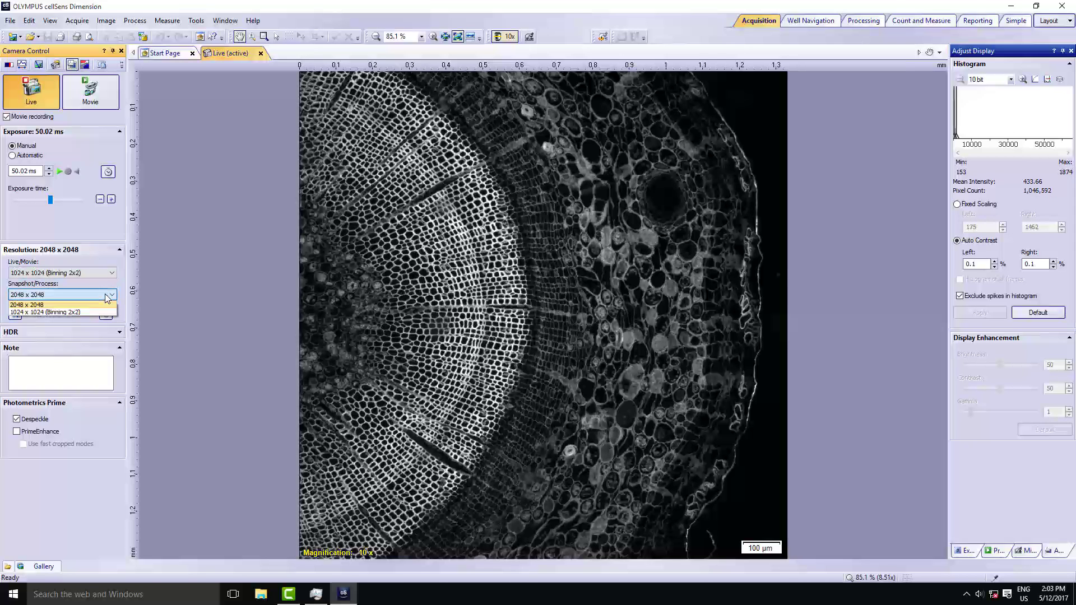
click(106, 311)
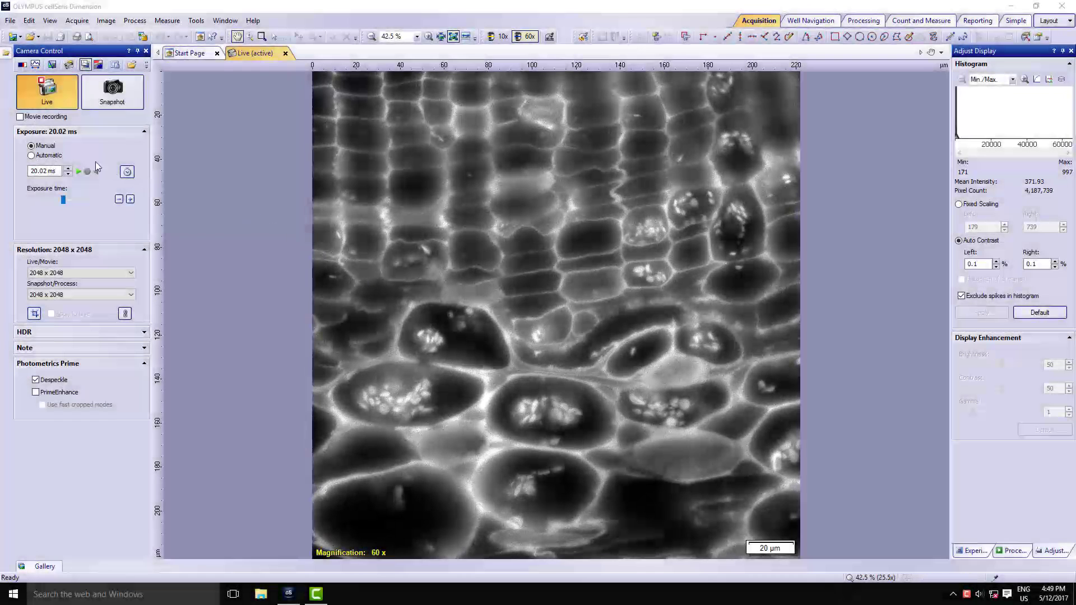
- Enable movie recording and record a movie of the 60x sample at 20 ms exposure, displayed with Auto Contrast
click(51, 118)
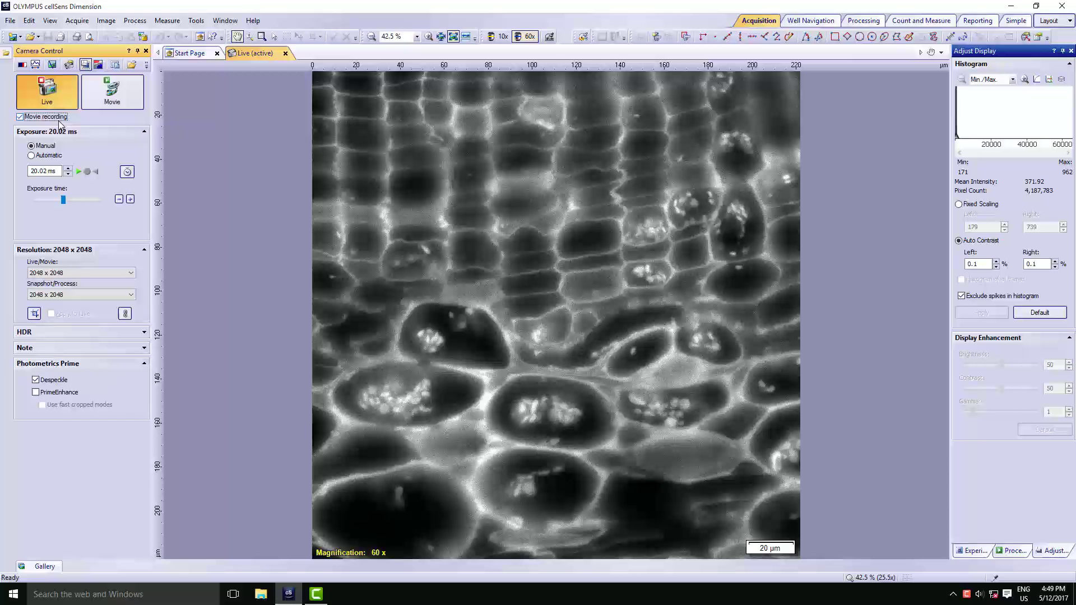
click(112, 95)
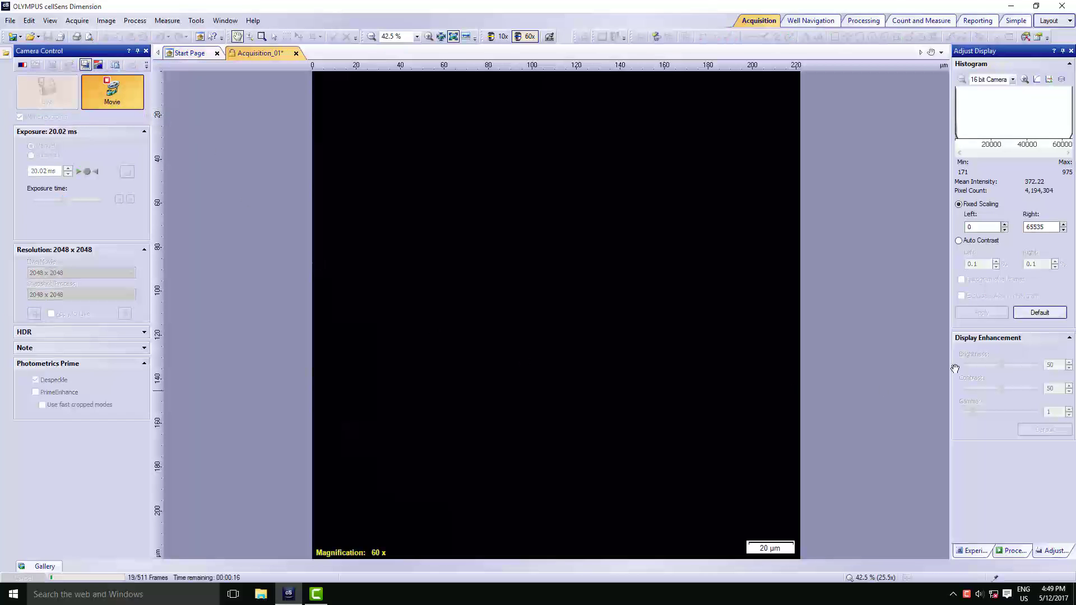
click(973, 240)
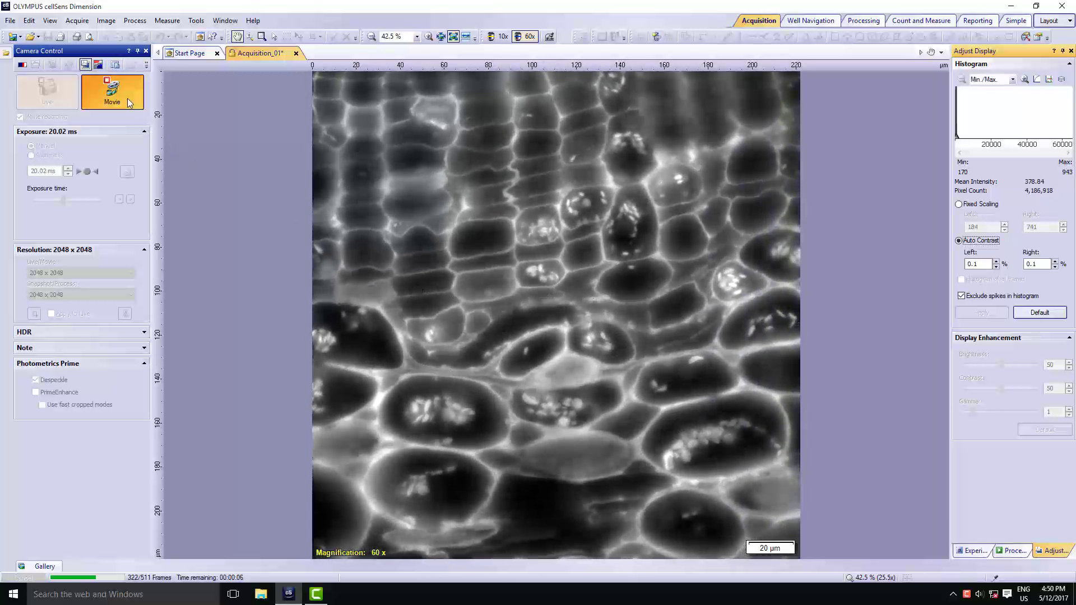
click(112, 92)
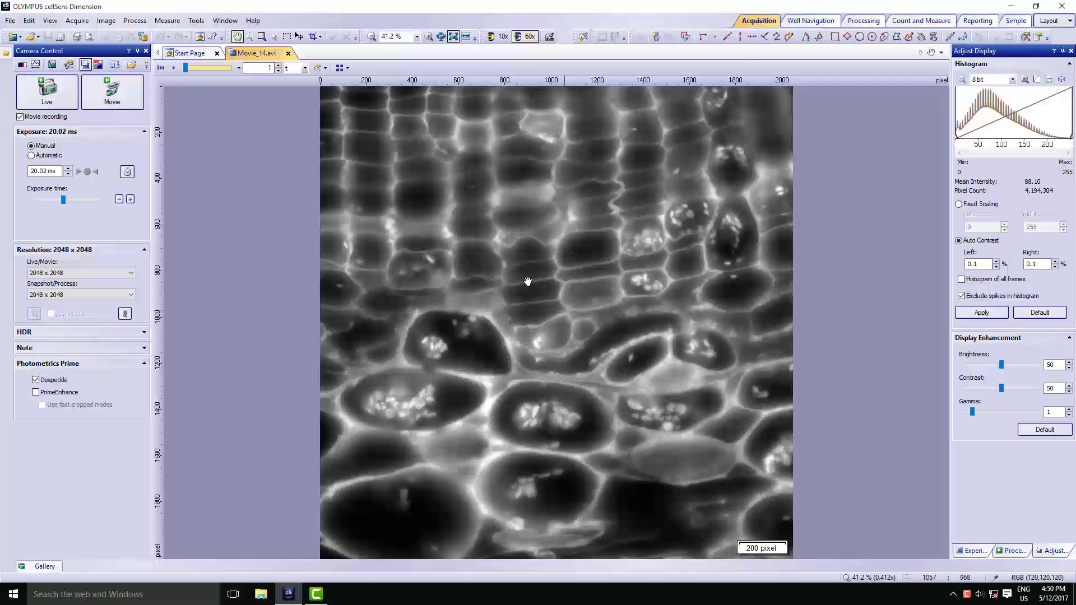
- Open the properties of the recorded movie and examine its frame count and time spacing
right_click(581, 348)
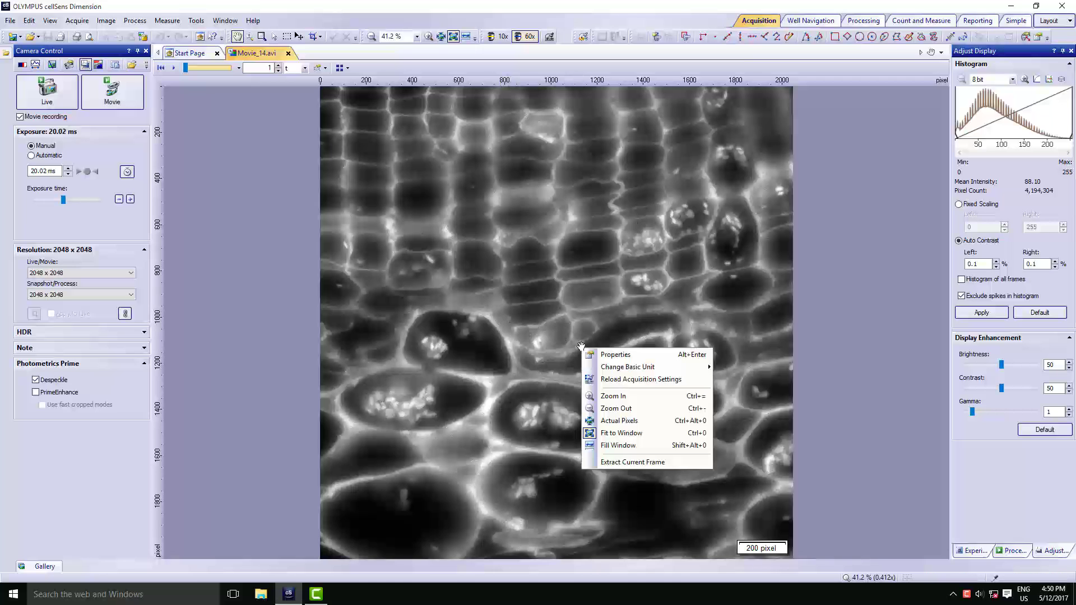
click(612, 356)
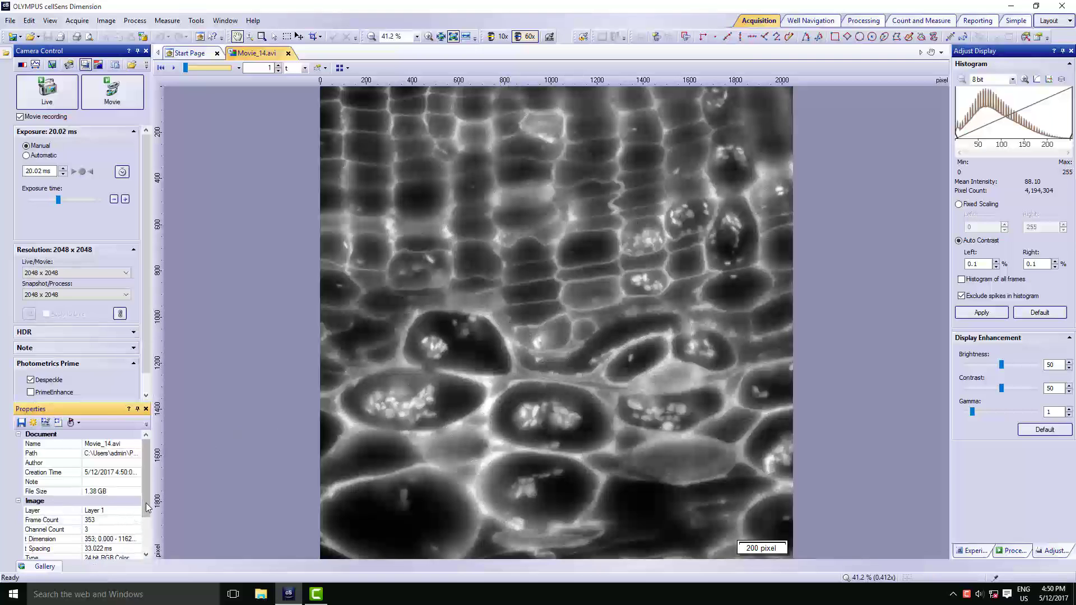
scroll(98, 532, down, 2)
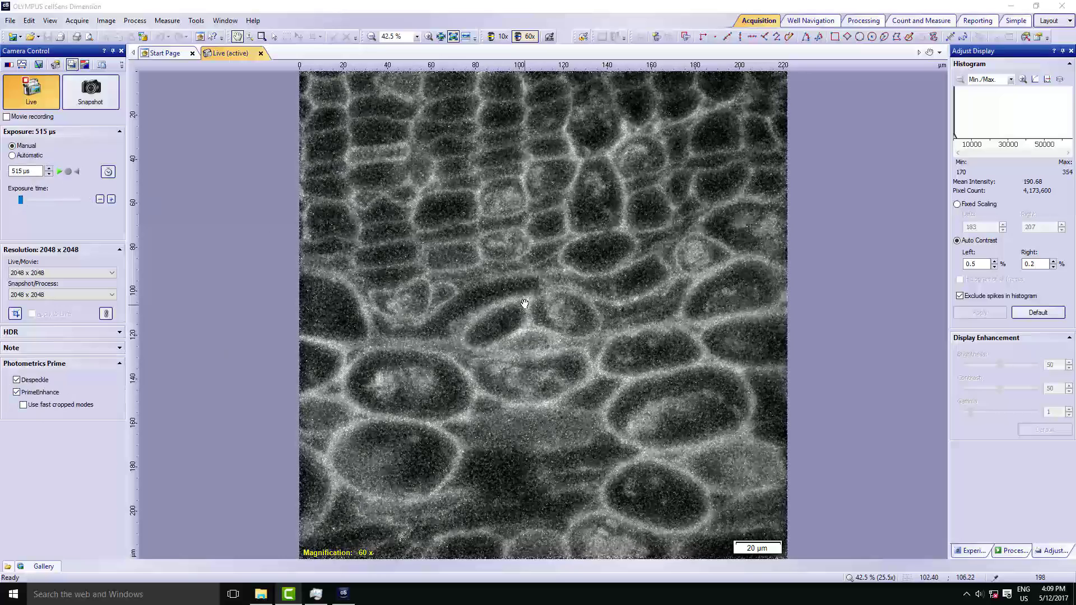
- Acquire two snapshots at 515 µs exposure, one with PrimeEnhance on and one with it turned off
click(90, 91)
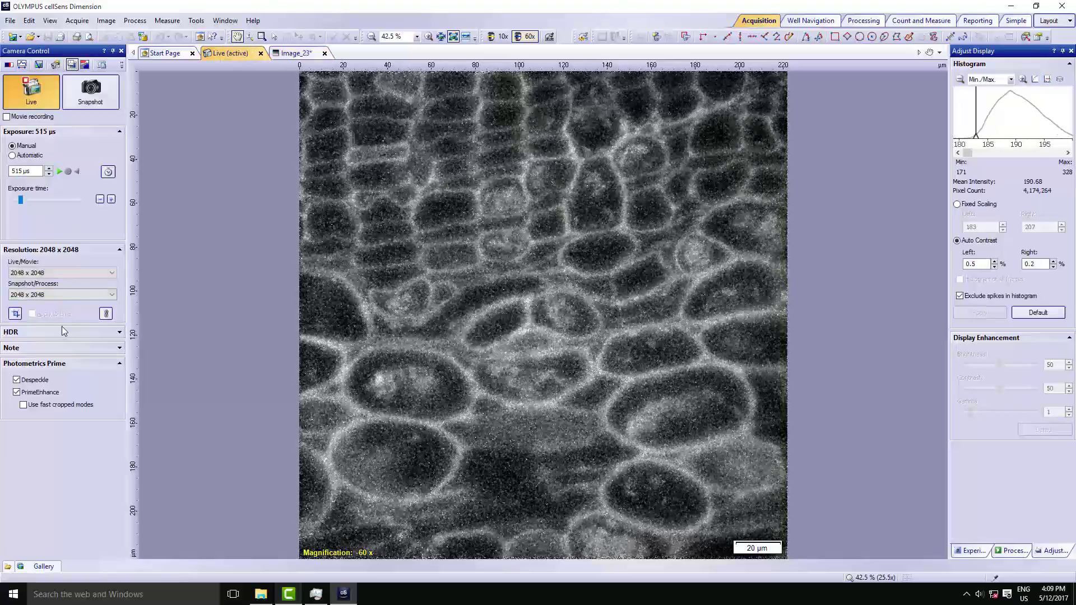
click(17, 392)
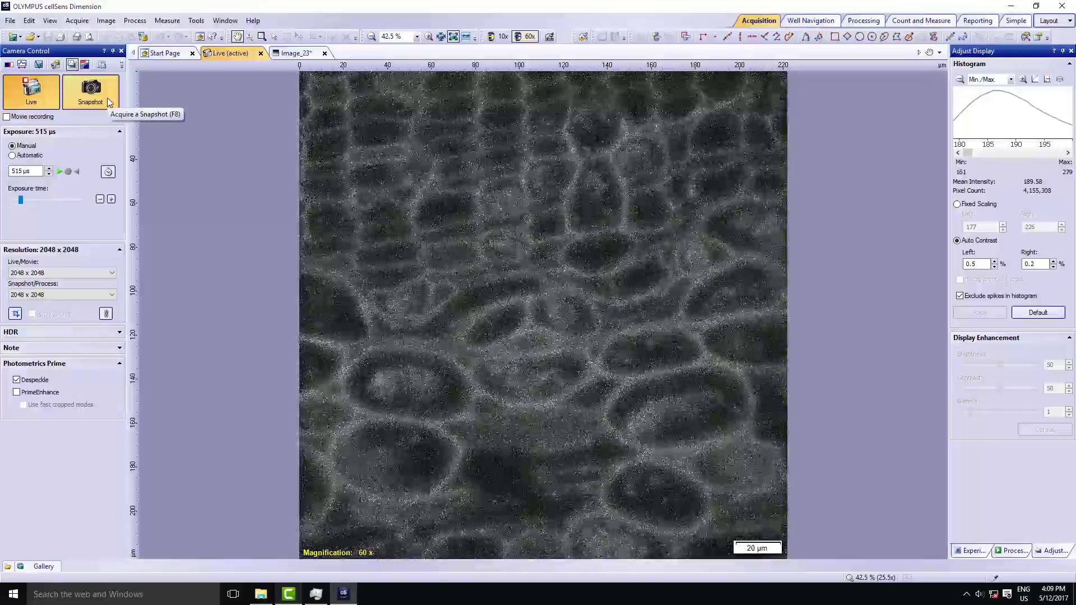
click(91, 93)
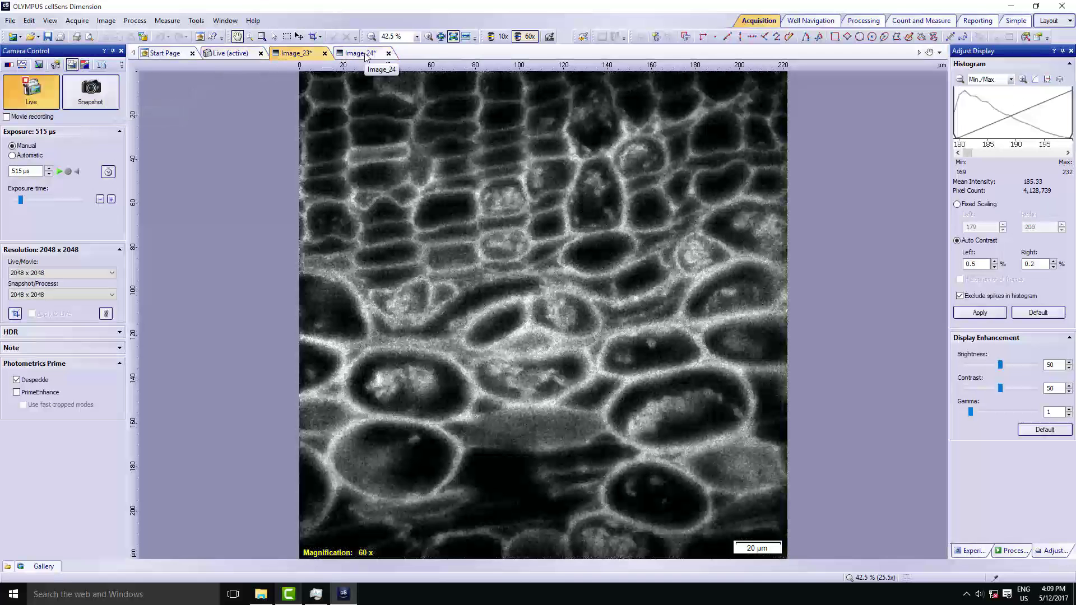
- Compare the noise in the PrimeEnhance snapshot Image_23 with the unprocessed snapshot Image_24
click(365, 56)
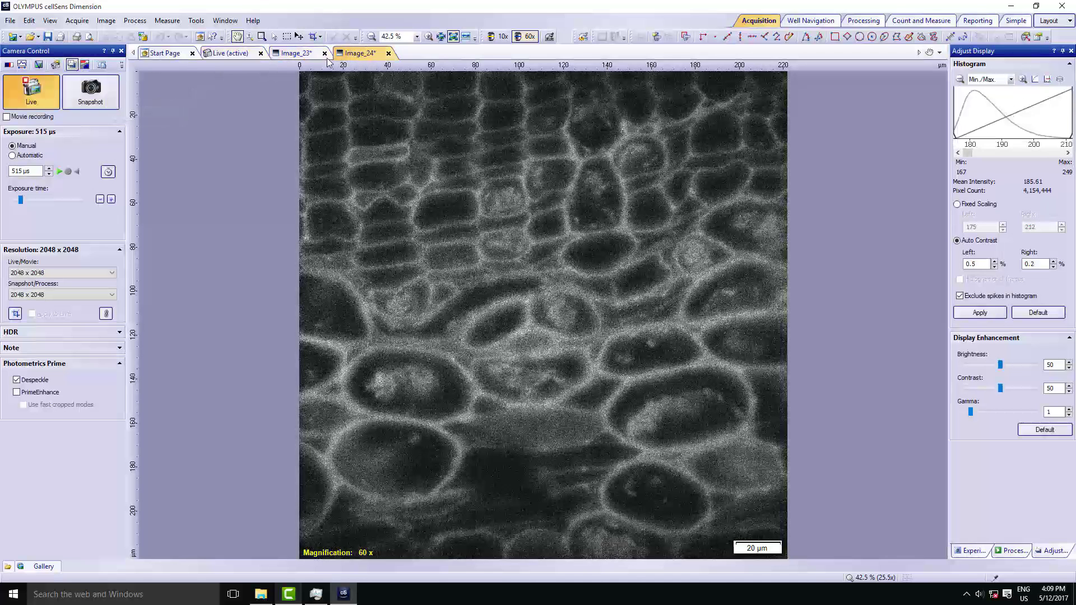
click(289, 58)
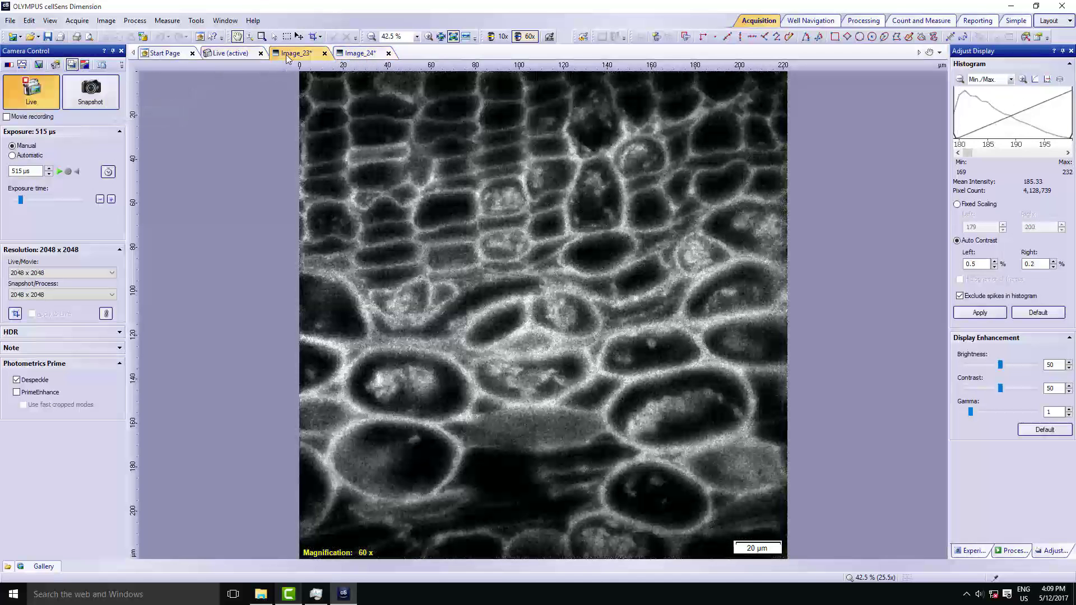
click(355, 58)
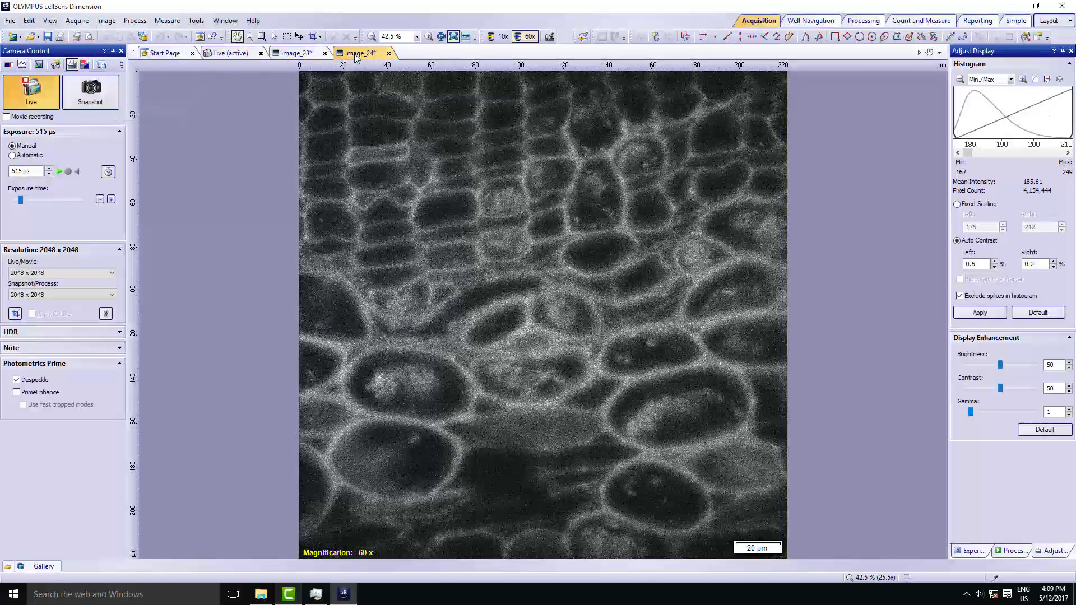
click(298, 58)
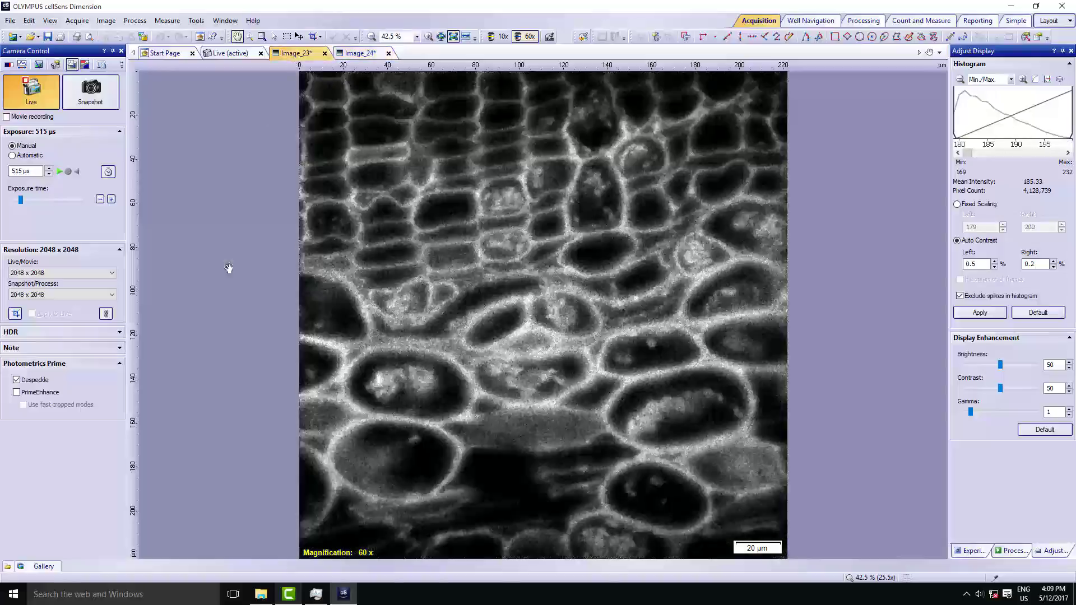
- Return to the live view, set the exposure time to 2000 µs and acquire a snapshot without PrimeEnhance
click(230, 54)
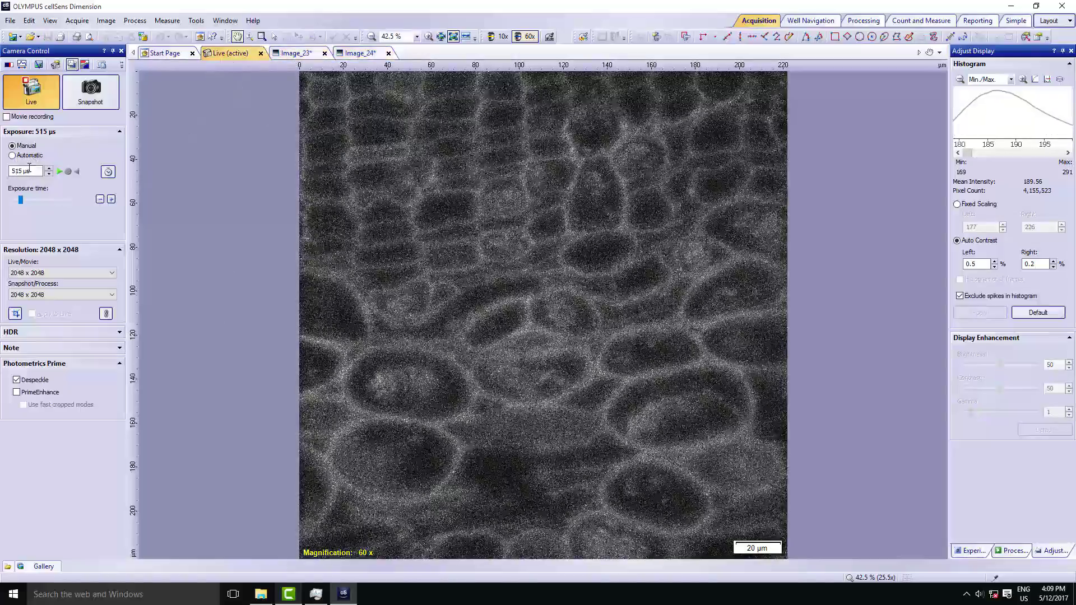
double_click(21, 171)
text(200)
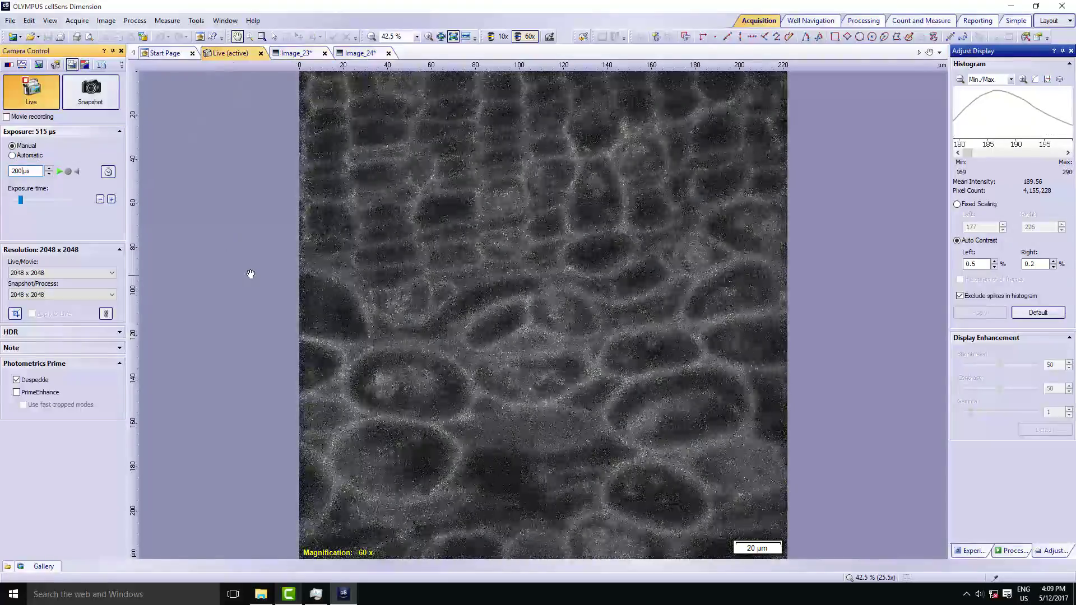
text(0)
key(Return)
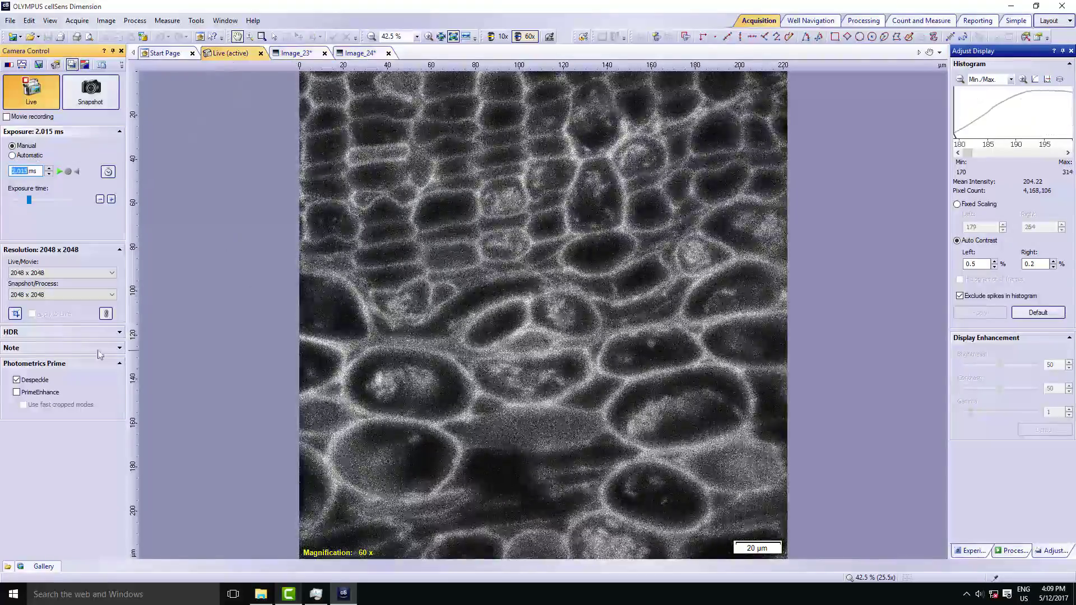
click(101, 101)
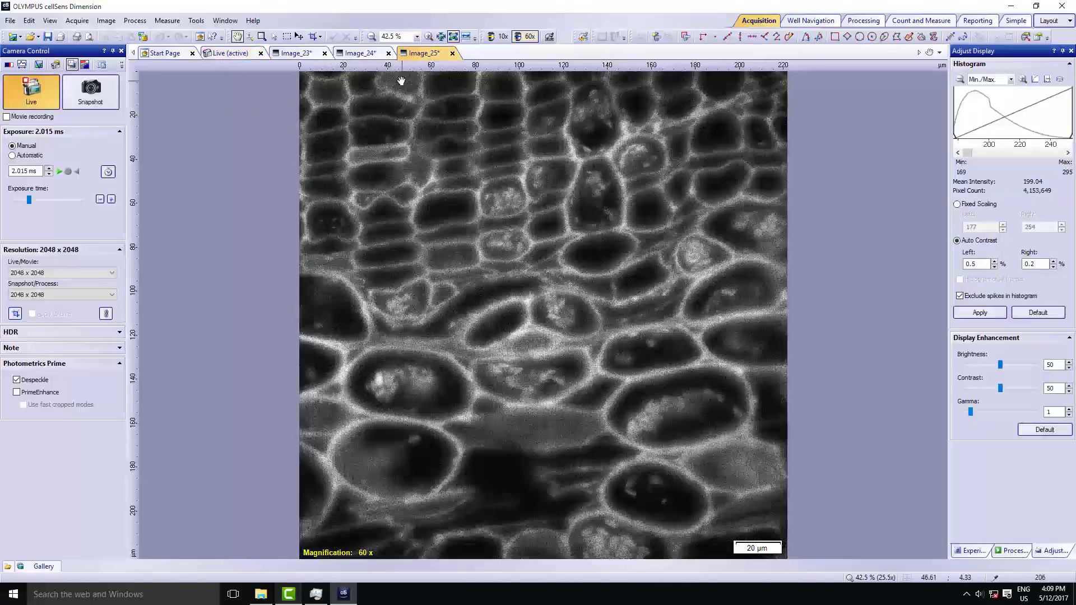
- Compare the 515 µs PrimeEnhance snapshot Image_23 with the longer-exposure snapshot Image_25
click(295, 53)
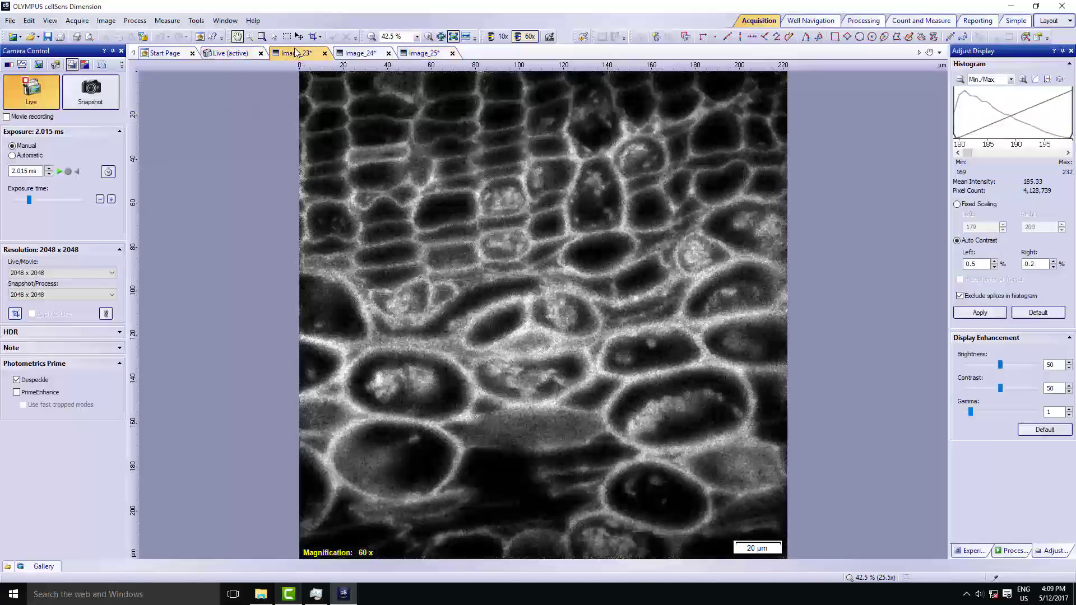
click(418, 53)
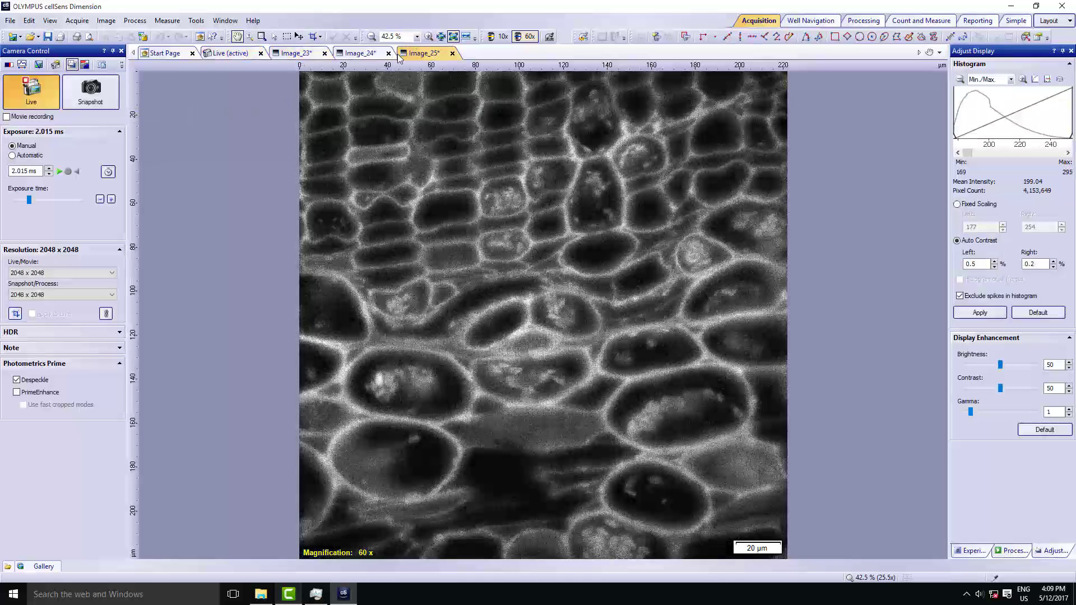
click(306, 57)
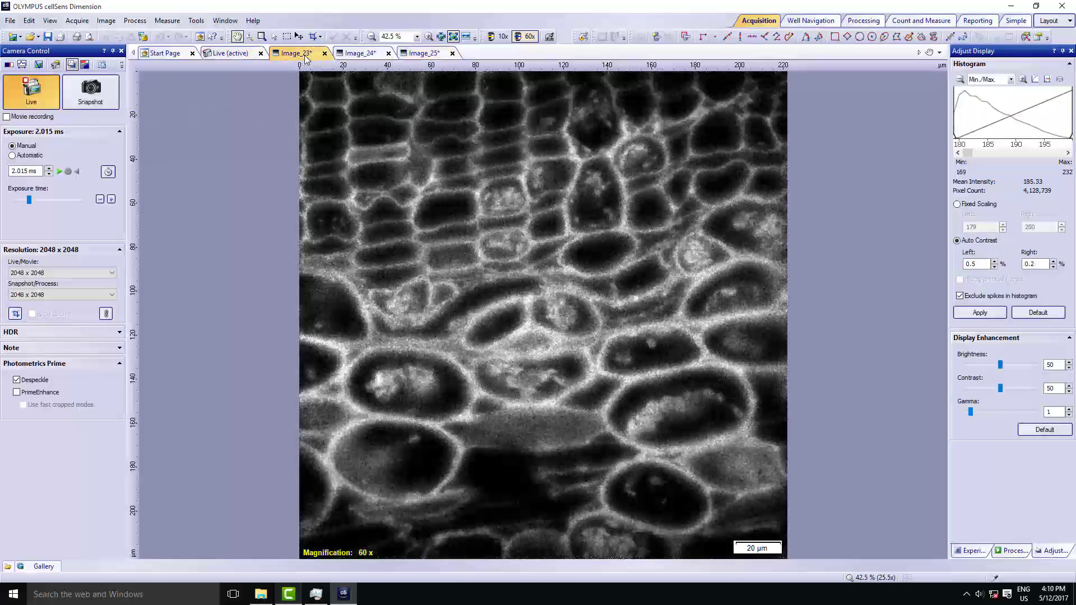
- Return to the live view and set the exposure time to 10 ms
click(224, 55)
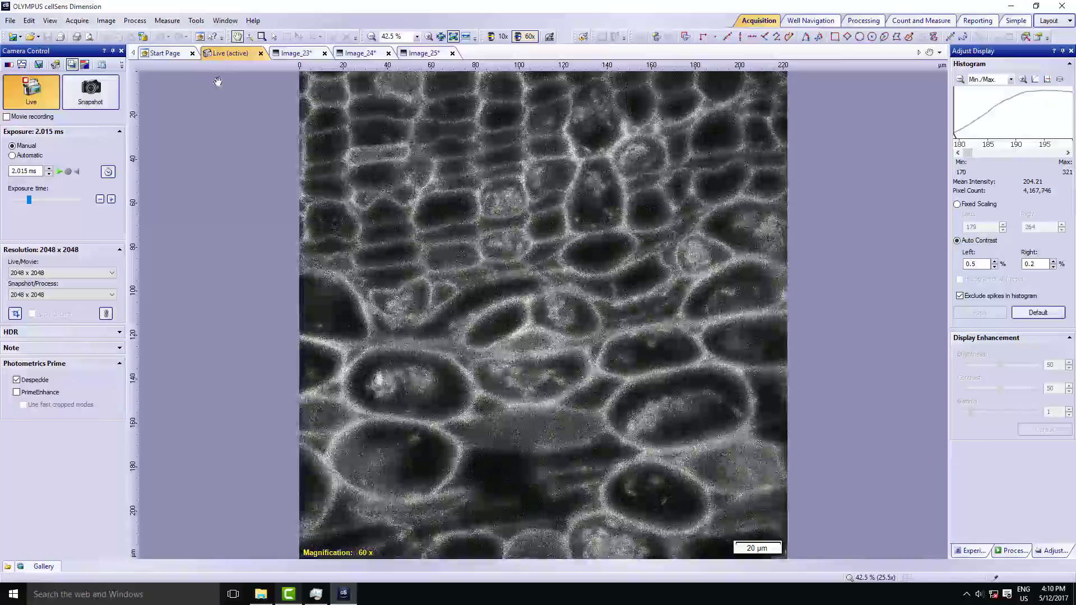
double_click(18, 171)
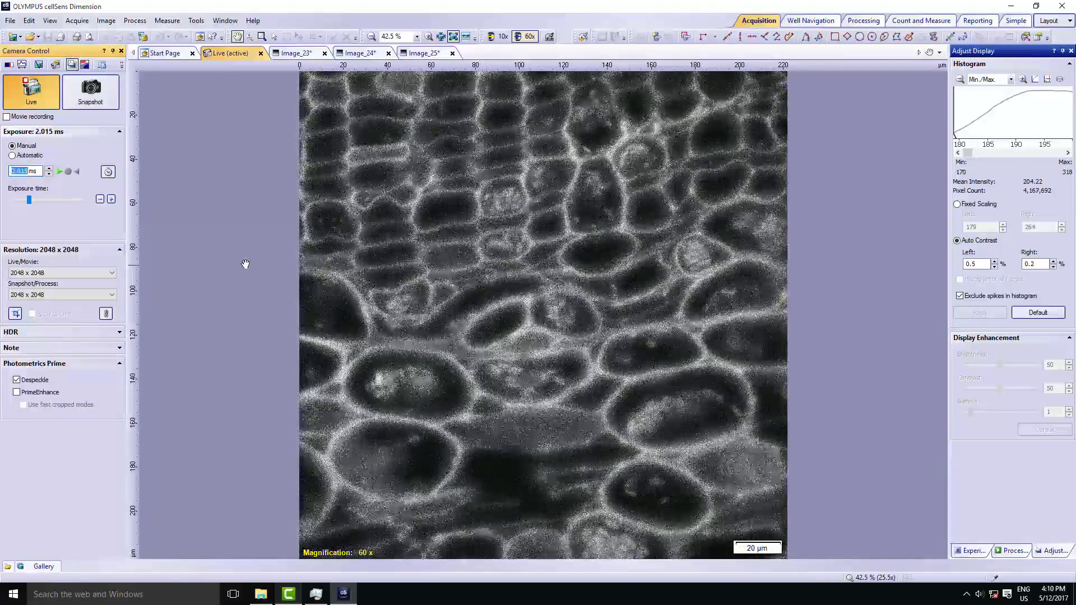
text(10000)
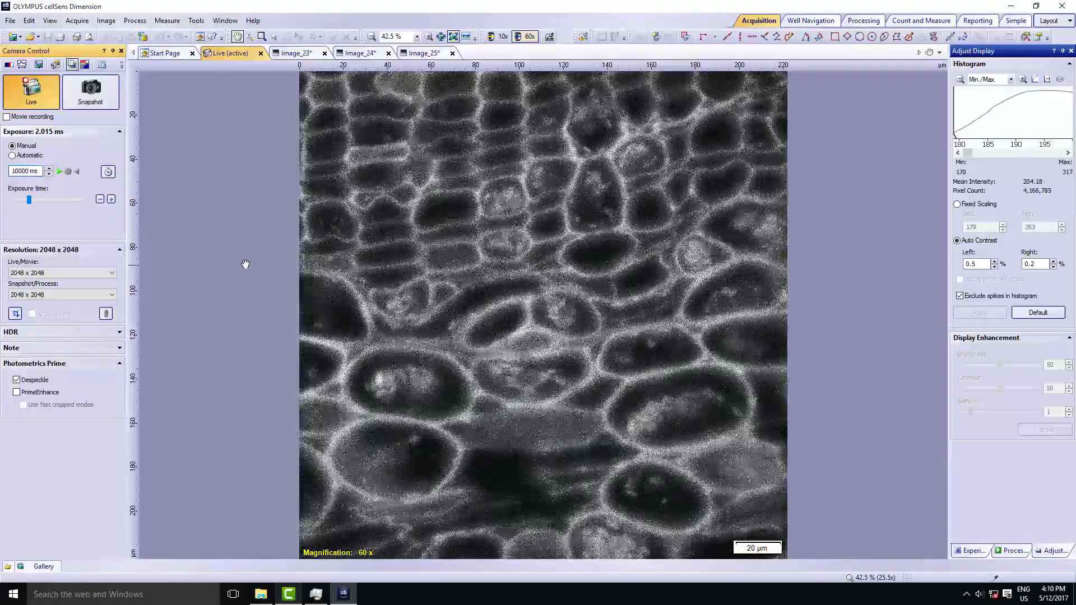
key(Return)
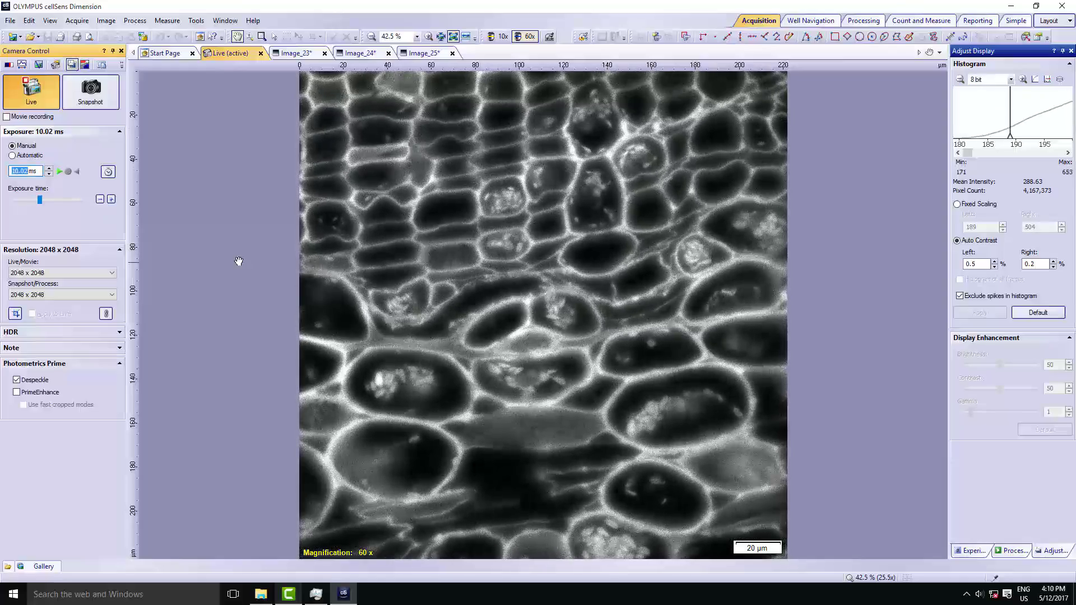
- Show a line profile on the live image and shorten it to about 24 µm across the central cell's left wall
click(22, 64)
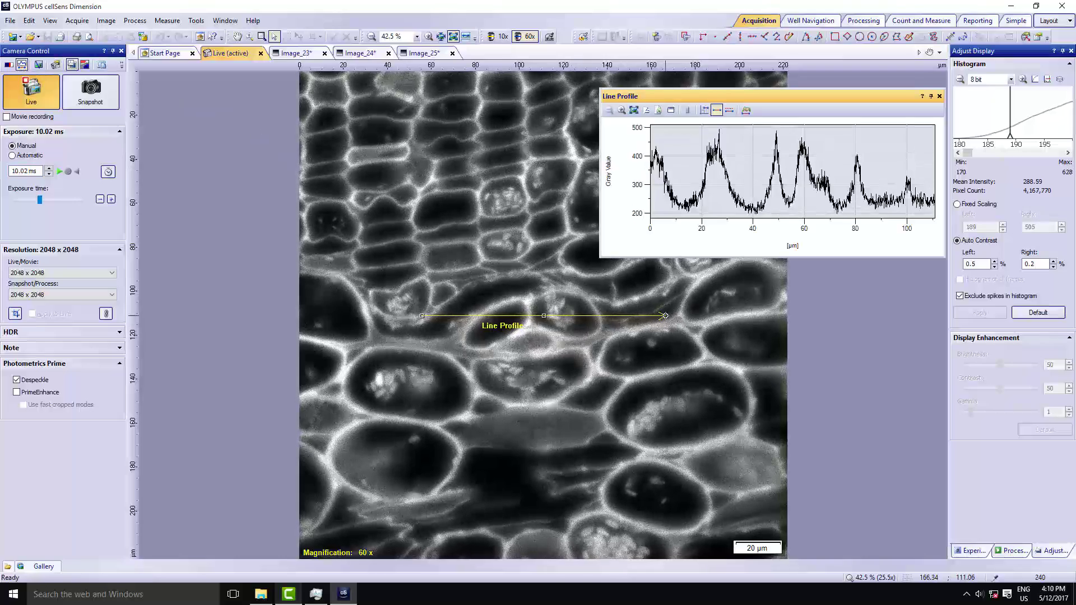
drag(665, 315, 478, 323)
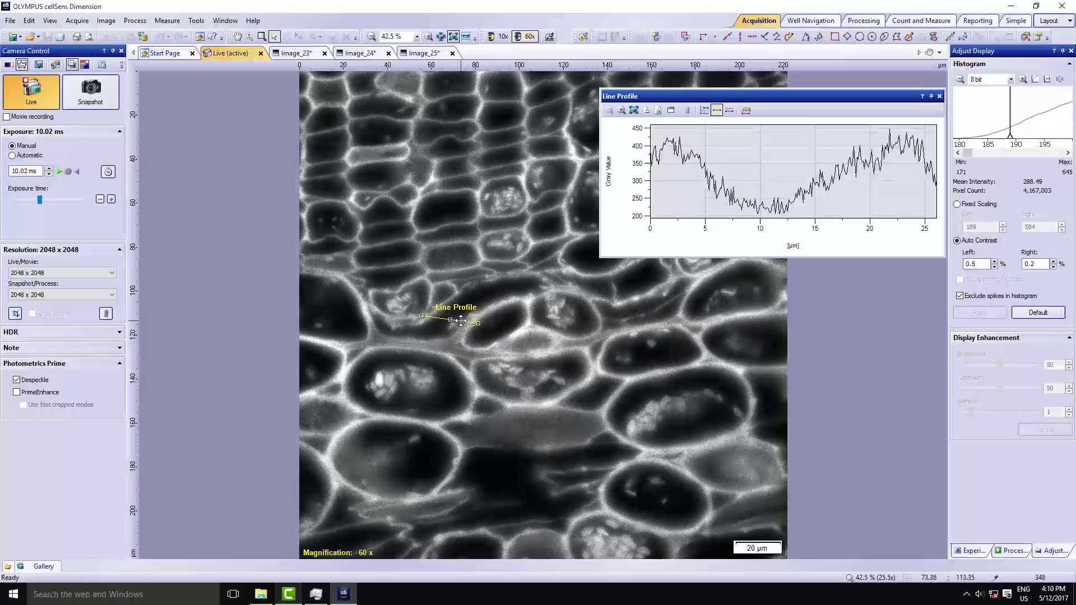
drag(455, 324, 484, 336)
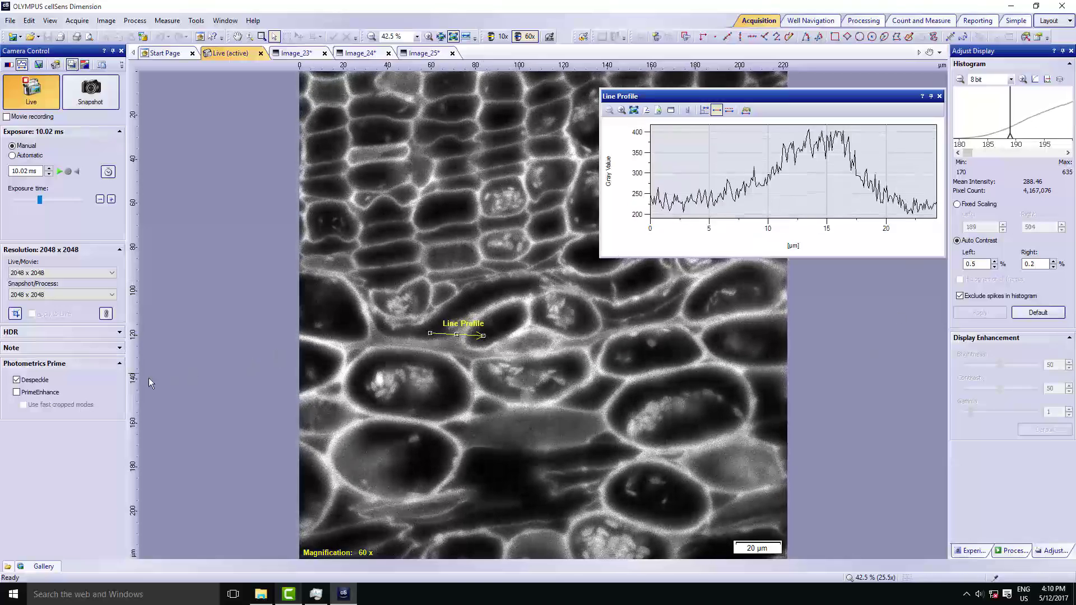
- Turn on PrimeEnhance without fast cropped modes to compare the line profile, and turn PrimeEnhance off again
click(17, 393)
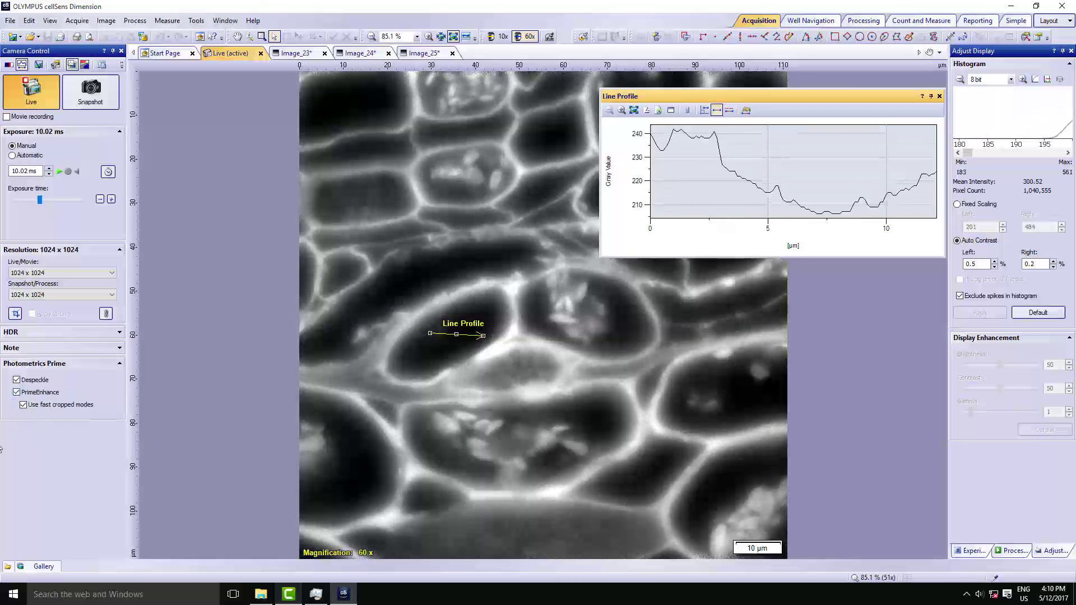
click(42, 407)
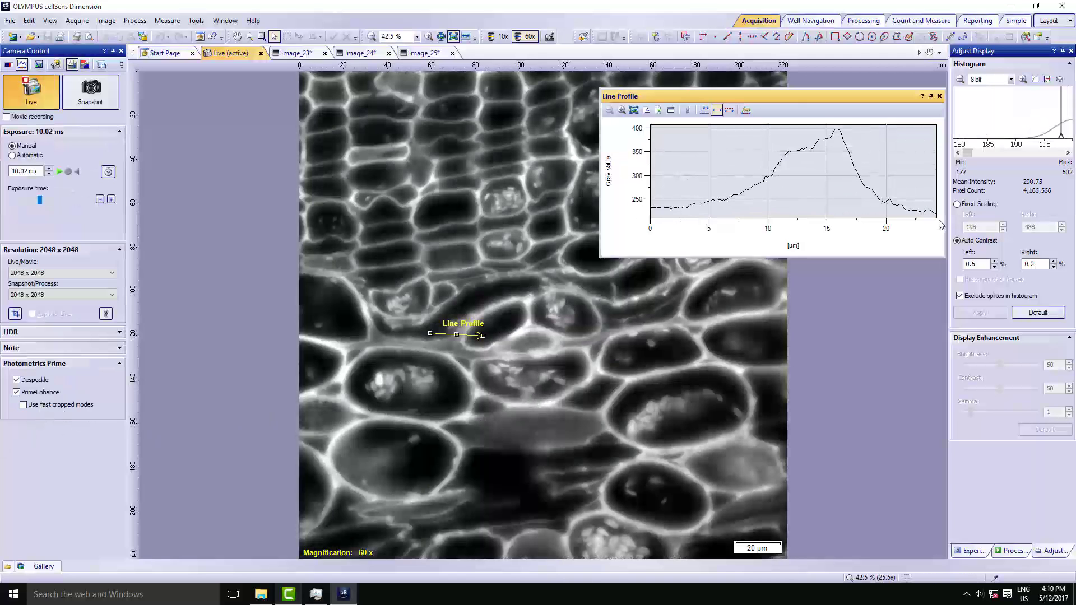
click(35, 395)
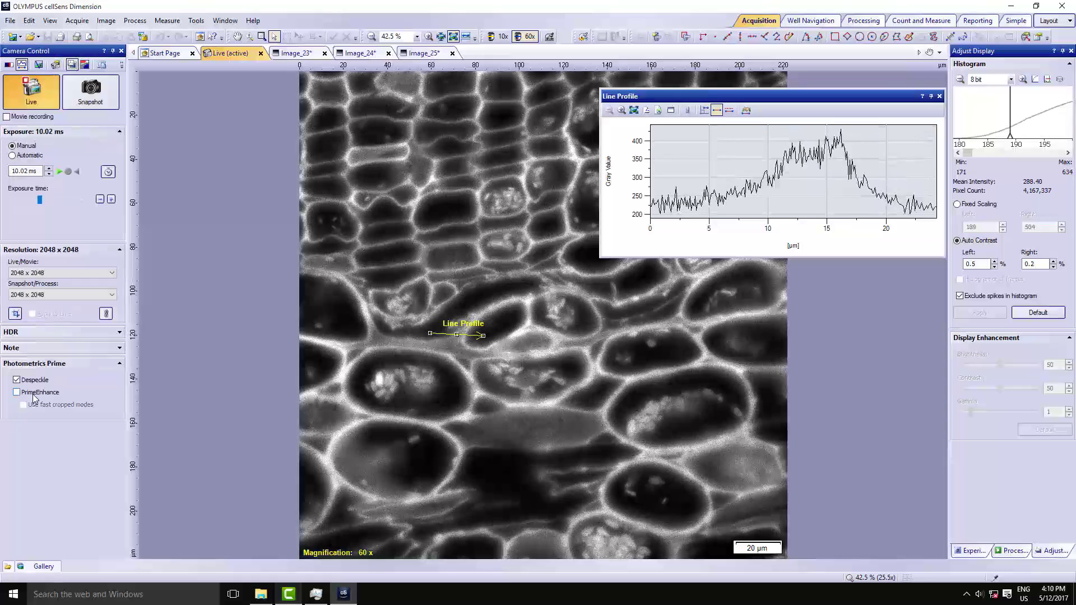